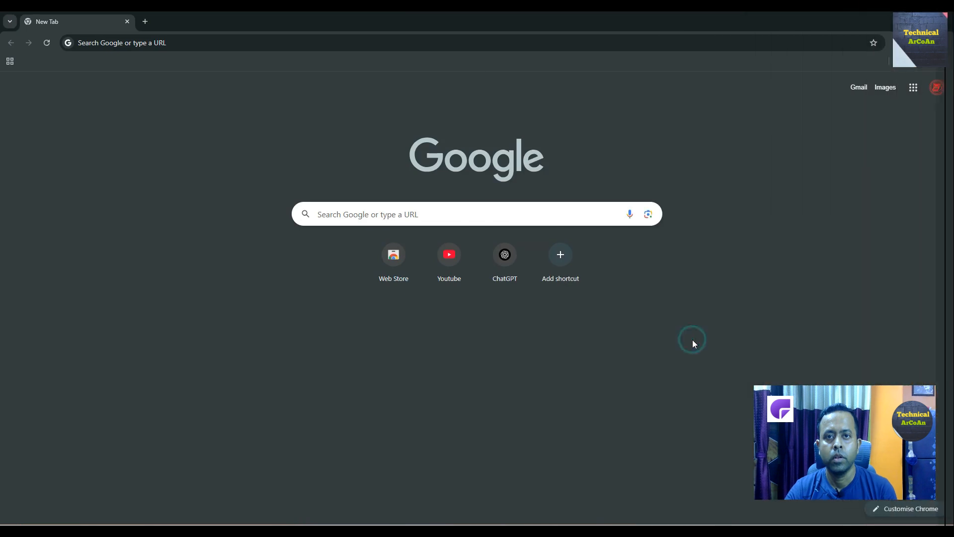
# Search Google for 'chatpdf'.
pyautogui.click(571, 210)
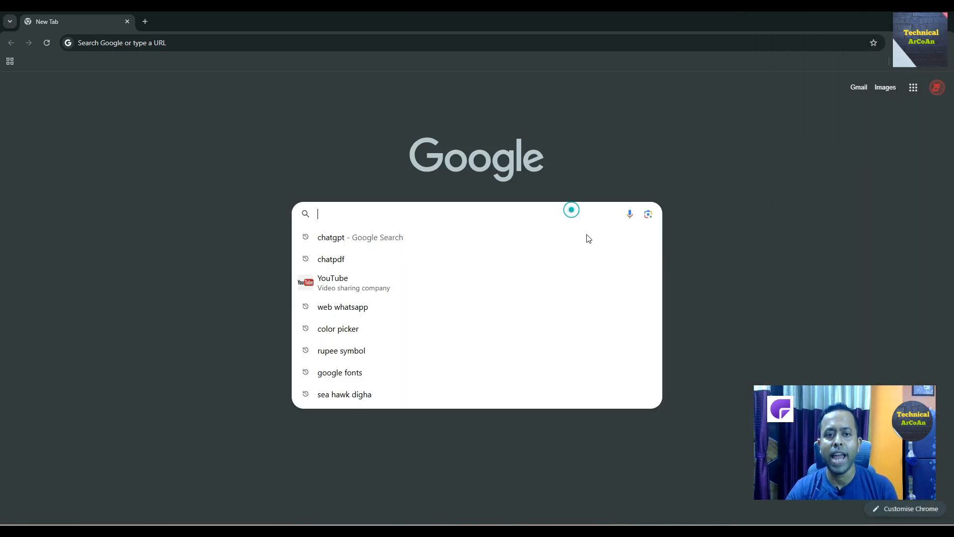
pyautogui.write('chatpdf')
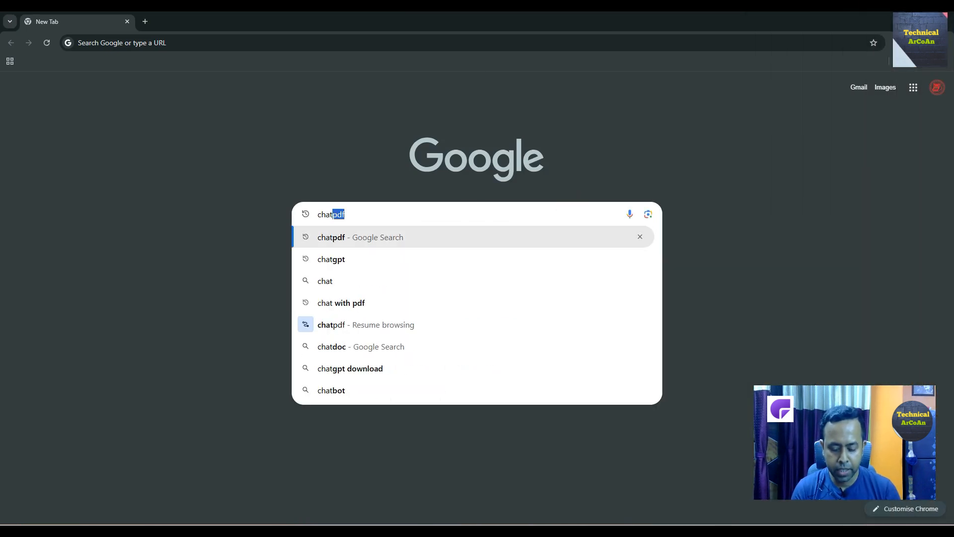
pyautogui.press('Return')
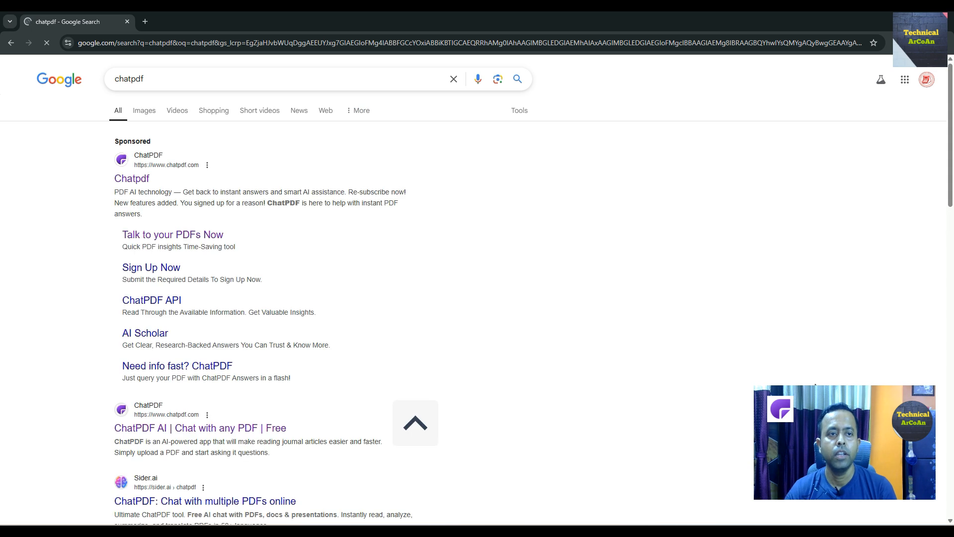
# Open the ChatPDF result in a new tab and switch to it.
pyautogui.rightClick(134, 182)
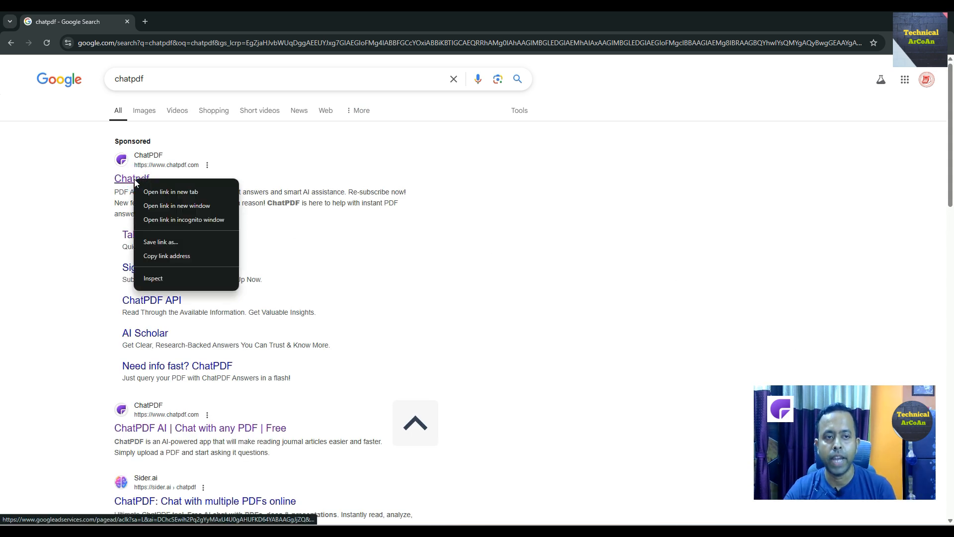
pyautogui.click(163, 193)
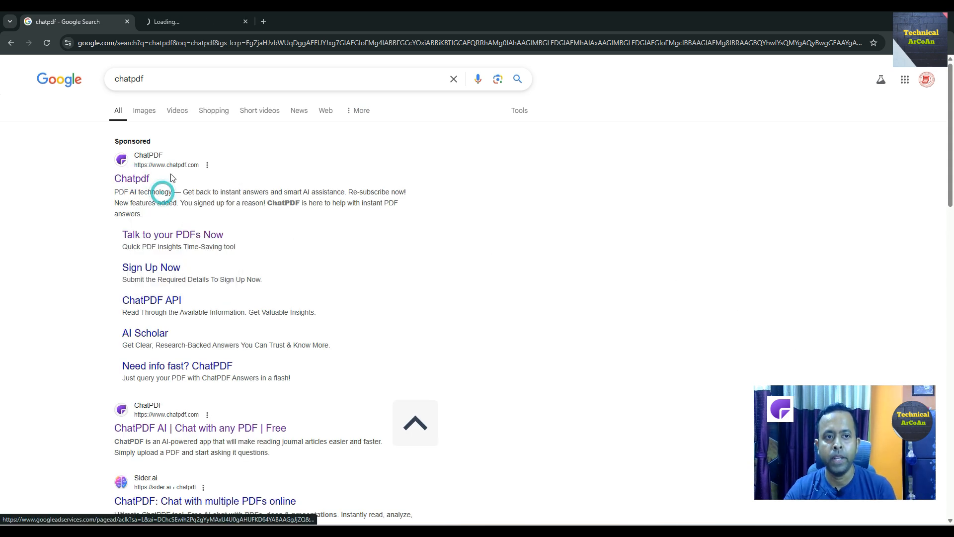
pyautogui.click(204, 23)
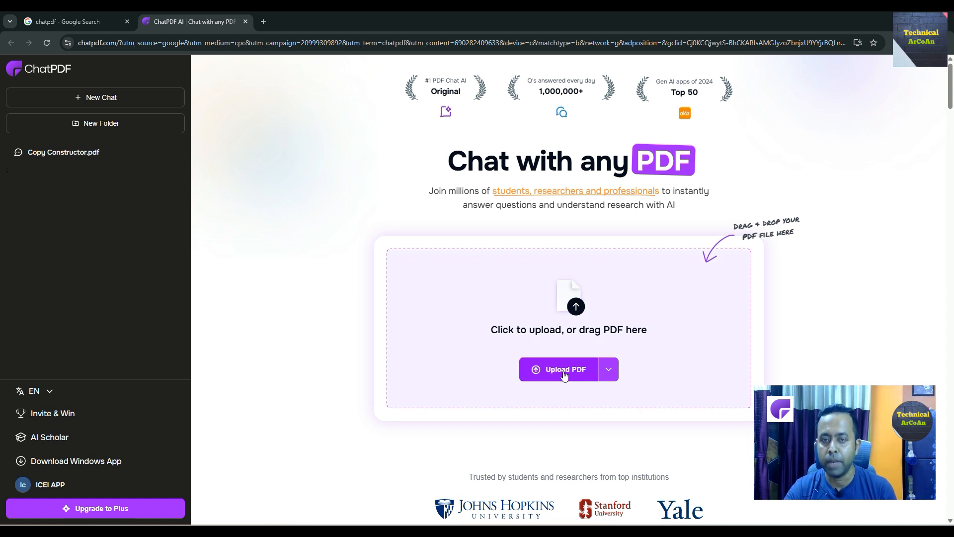
# Upload Data List.pdf from the Desktop to ChatPDF.
pyautogui.click(565, 373)
pyautogui.click(393, 117)
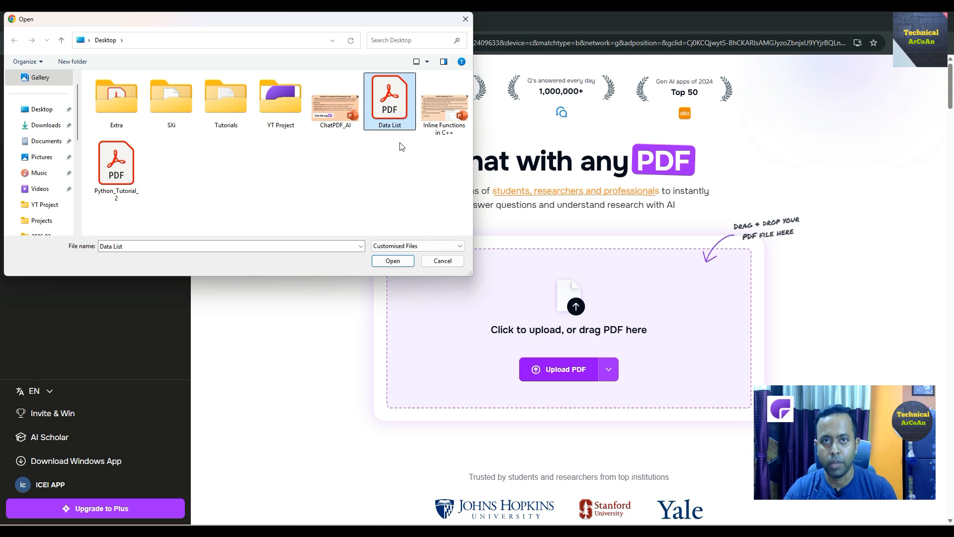
pyautogui.click(393, 261)
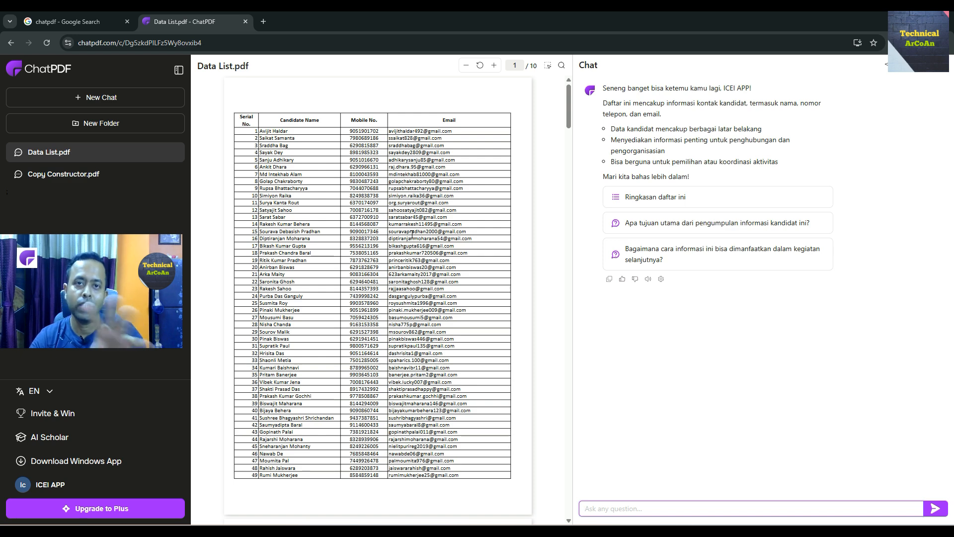
pyautogui.hotkey('alt', 'Tab')
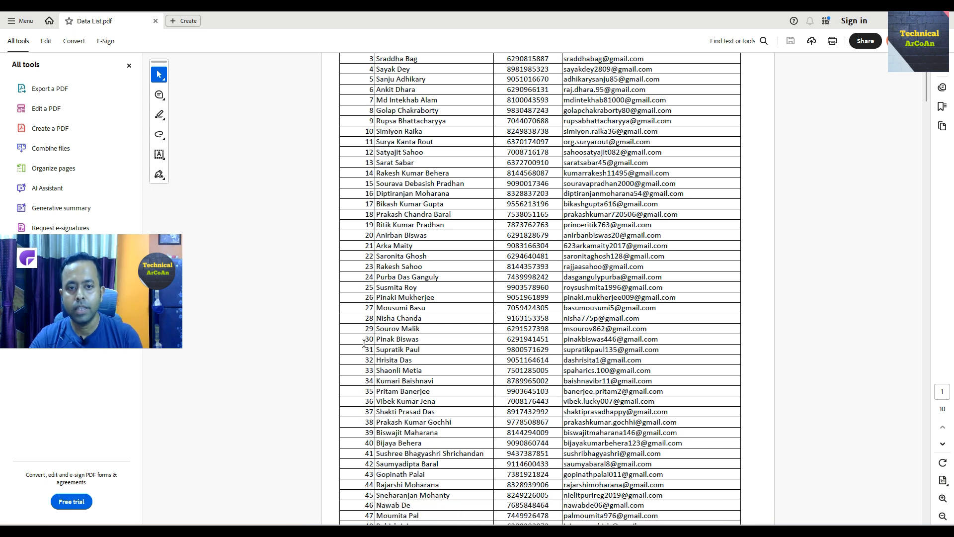
pyautogui.scroll(2, 383, 342)
pyautogui.scroll(-1, 377, 355)
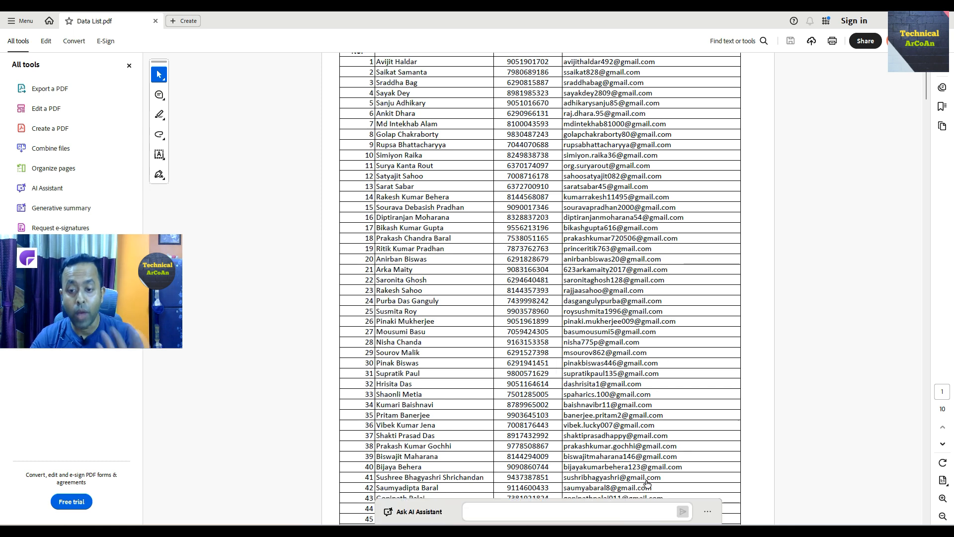
pyautogui.hotkey('alt', 'Tab')
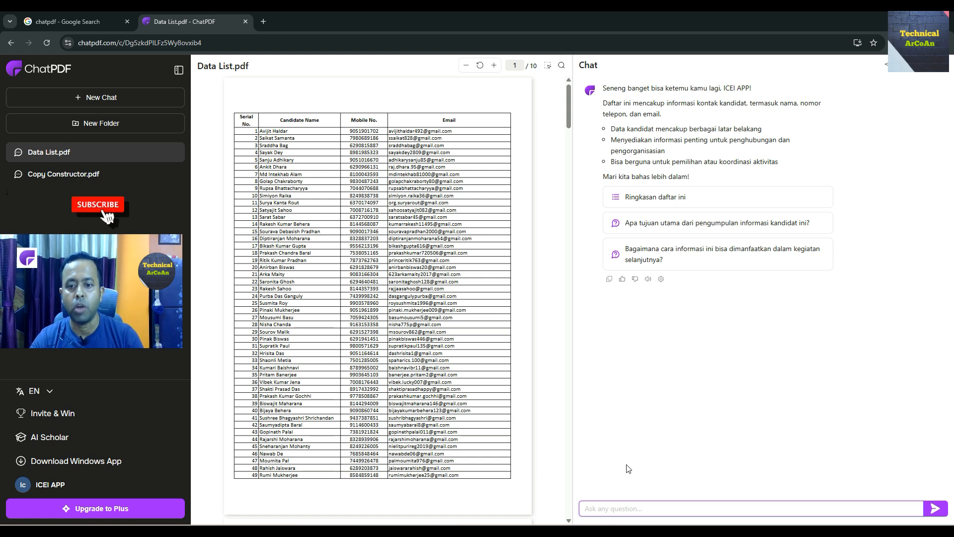
# Ask ChatPDF for the mobile number and email address of the named contact at serial 30.
pyautogui.write('tell')
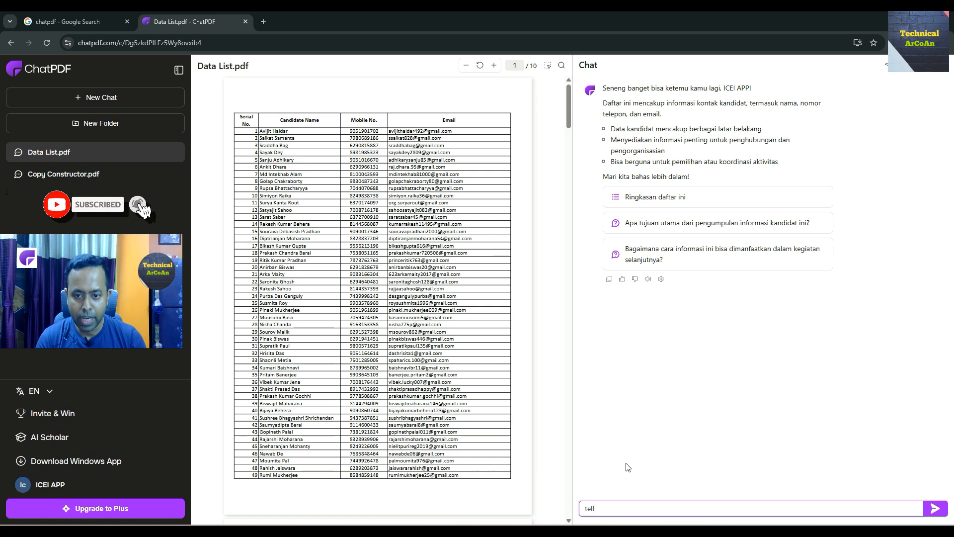
pyautogui.write(' me the m')
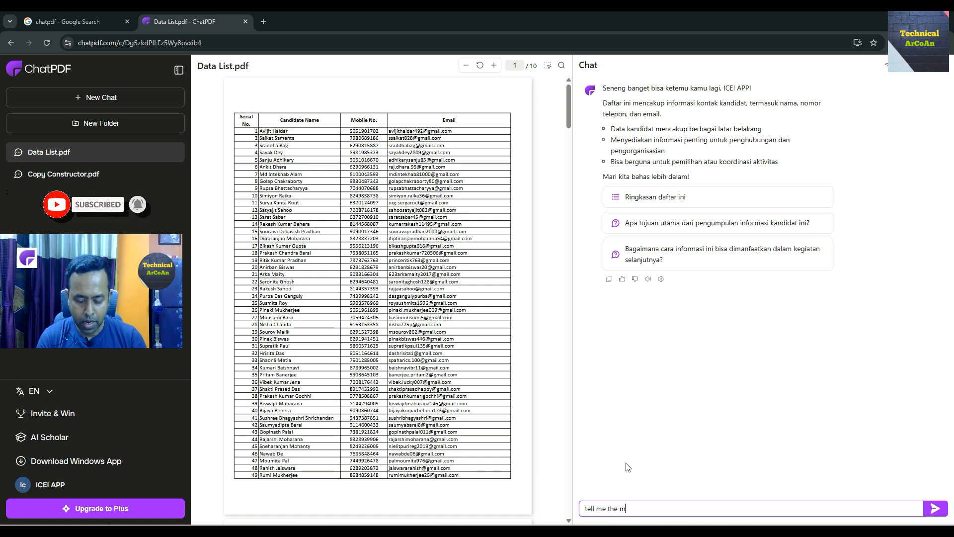
pyautogui.write('obile no a')
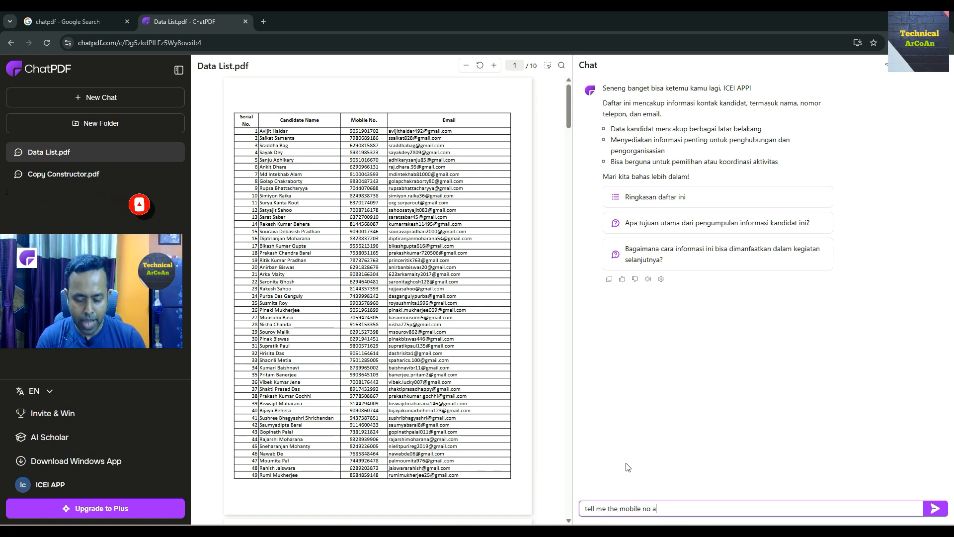
pyautogui.write('nd email')
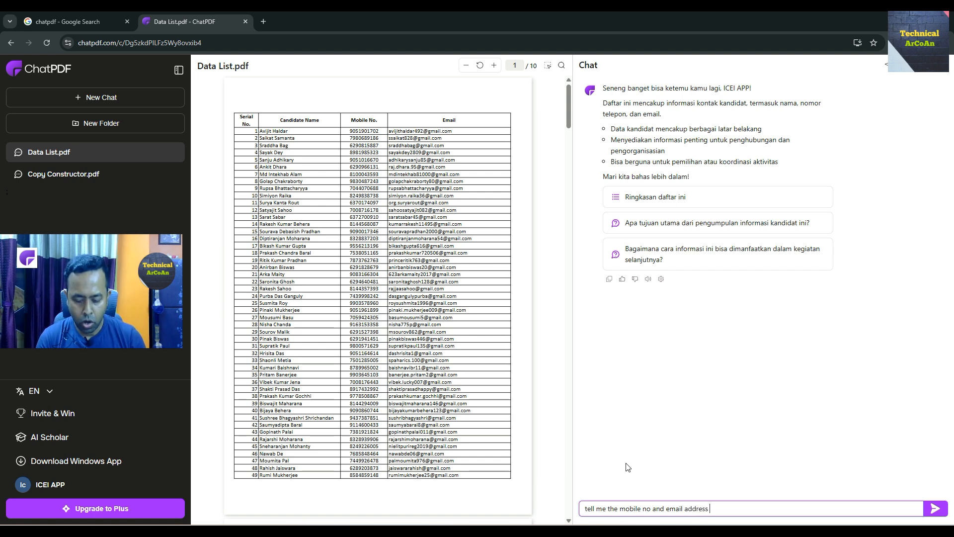
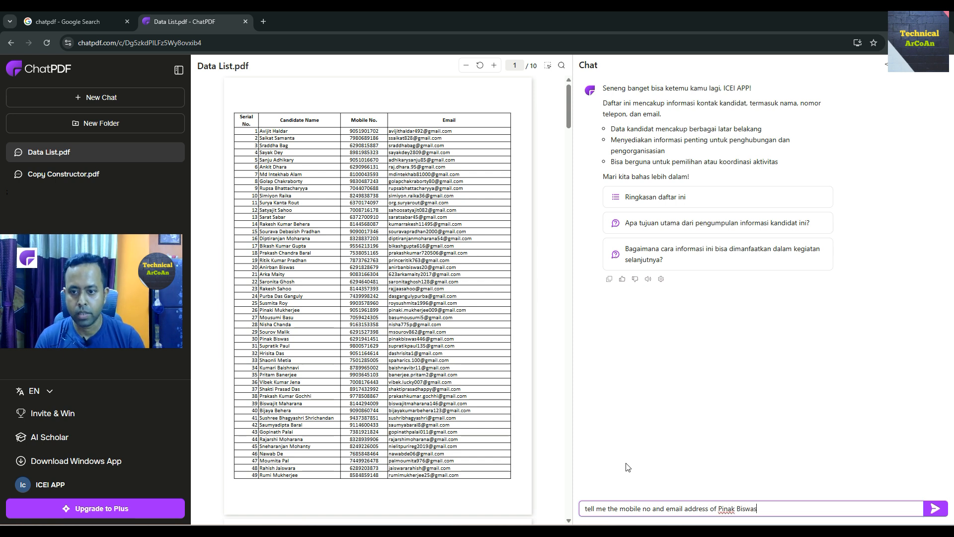
pyautogui.press('Return')
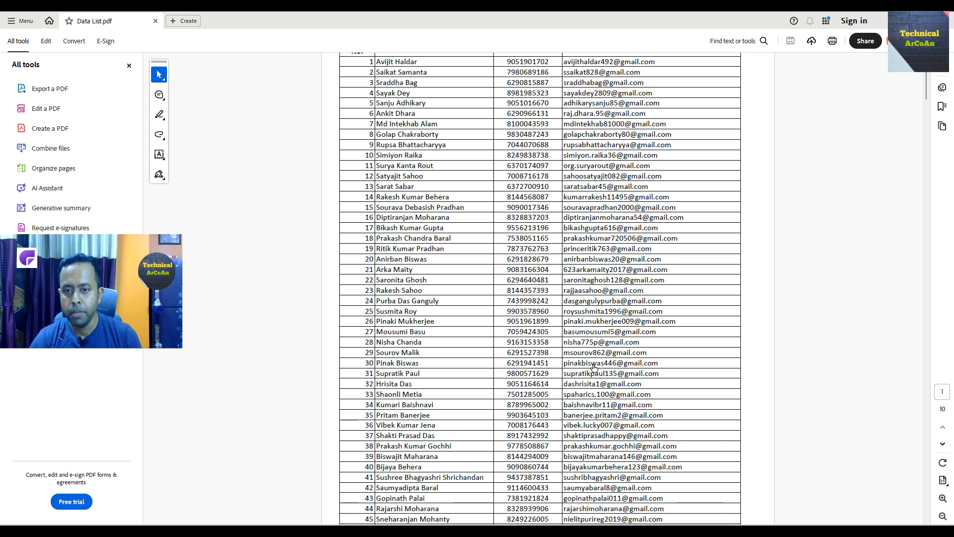
pyautogui.moveTo(668, 512)
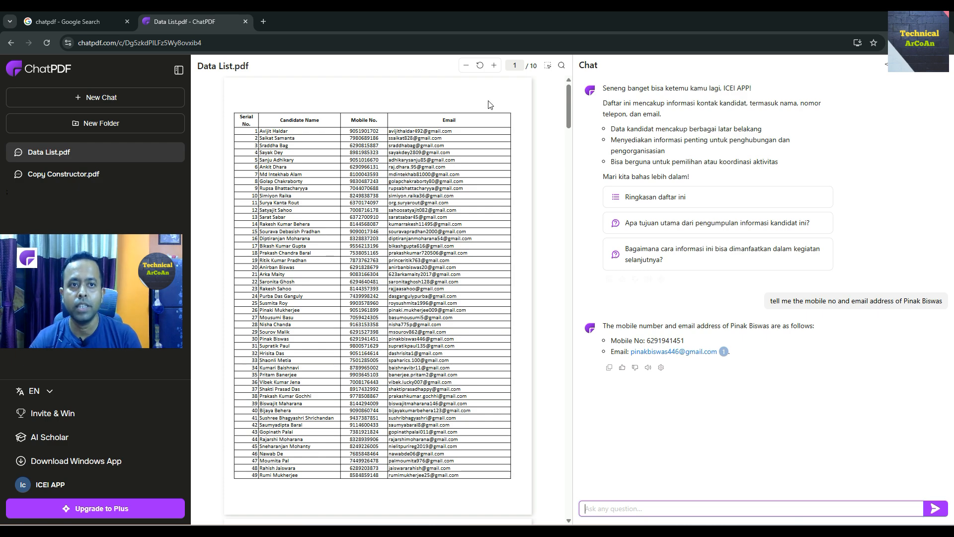
pyautogui.scroll(-8, 502, 235)
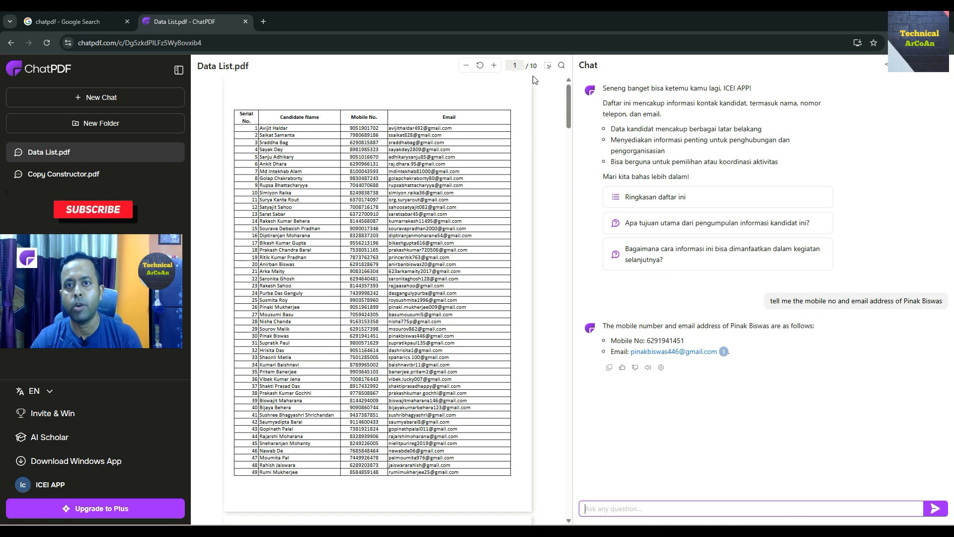
pyautogui.scroll(8, 501, 236)
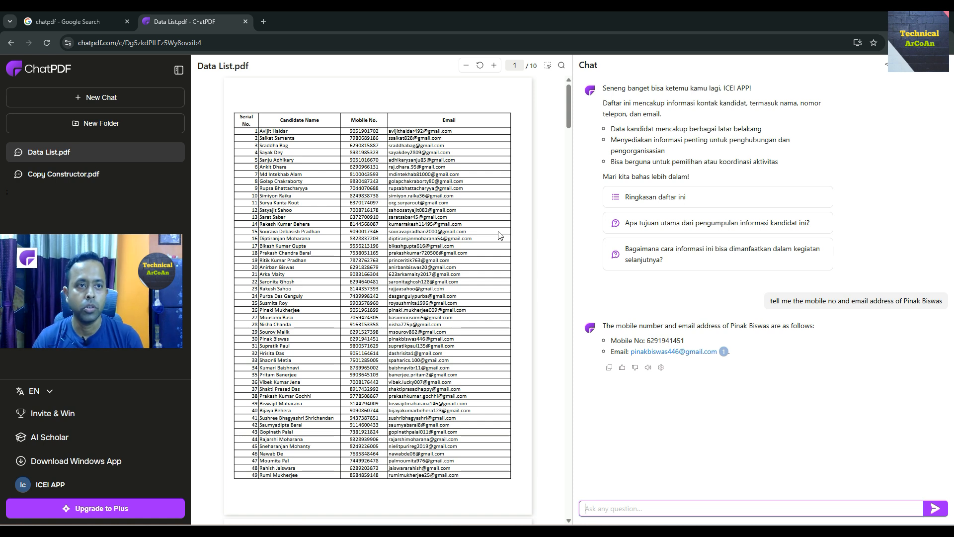
# Start a new chat by uploading Python_Tutorial_2.pdf from the Desktop.
pyautogui.click(98, 103)
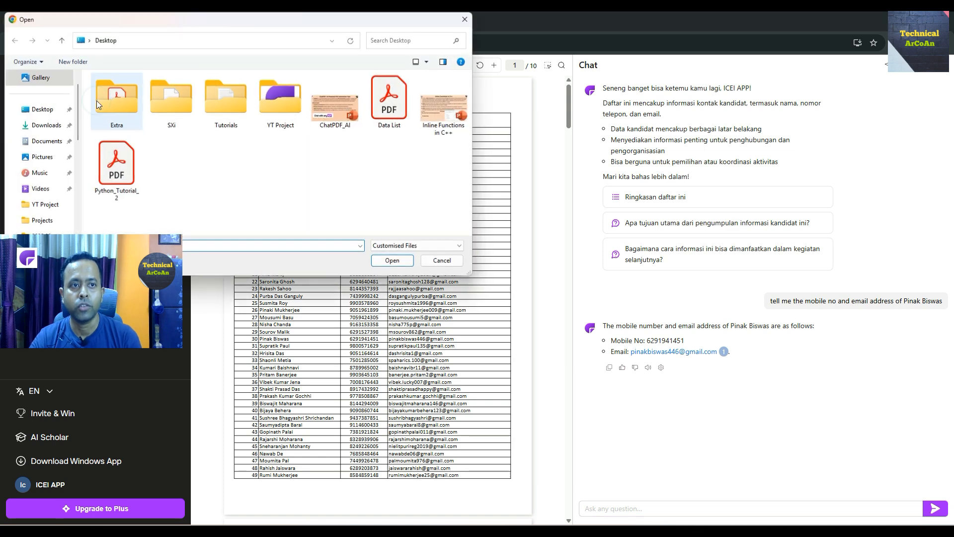
pyautogui.click(115, 173)
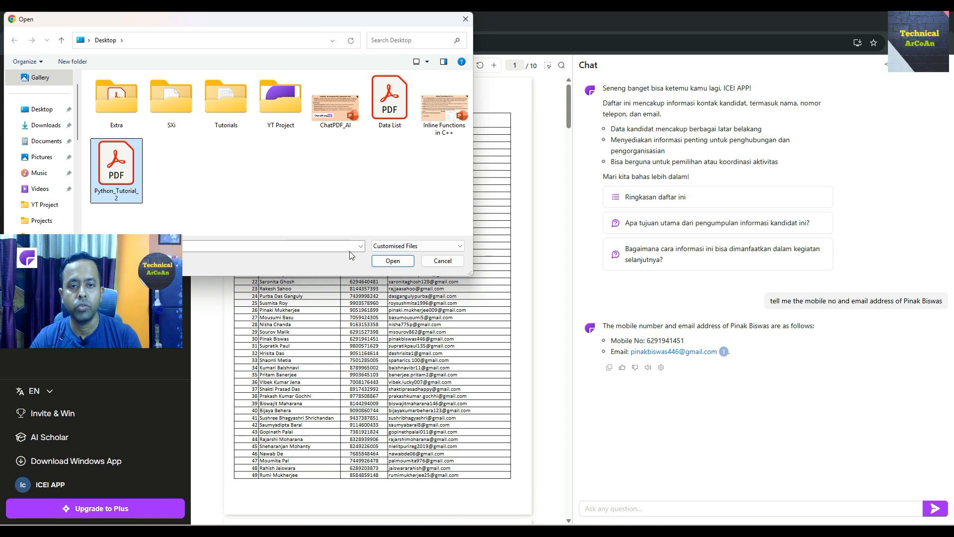
pyautogui.click(394, 263)
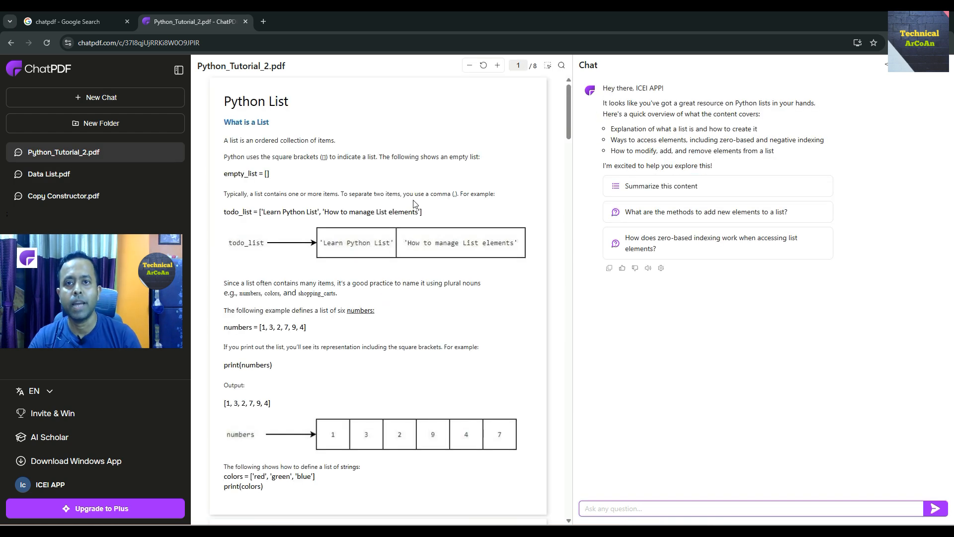
# Scroll the tutorial to page 2 and focus the question box.
pyautogui.scroll(-2, 458, 321)
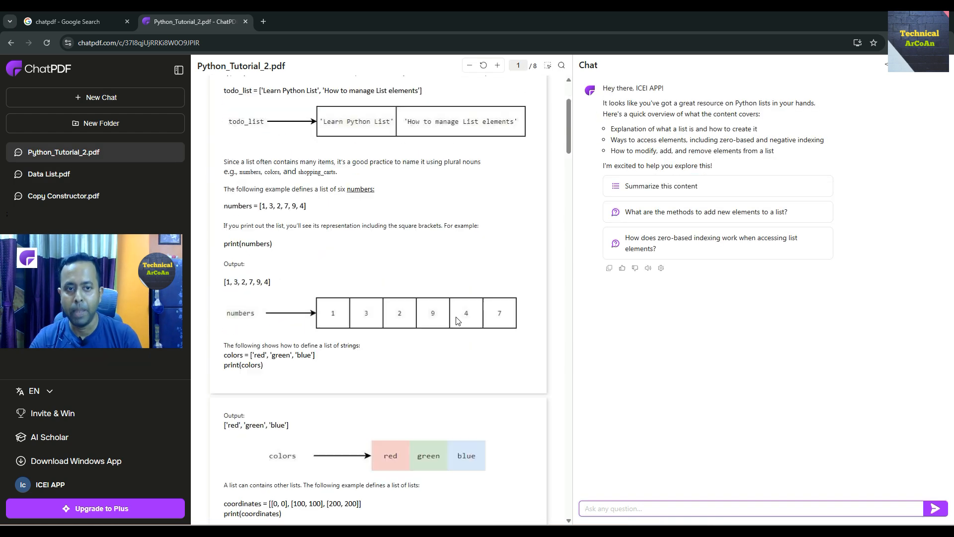
pyautogui.scroll(-10, 457, 320)
pyautogui.click(631, 508)
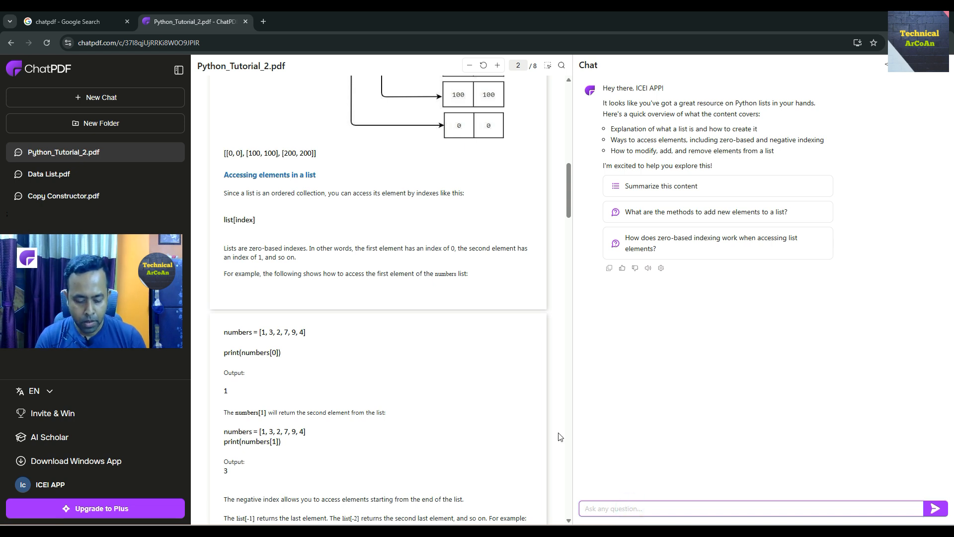
# Ask for an example of the append function, then scroll the PDF to 'Adding elements to the list'.
pyautogui.write('tell m')
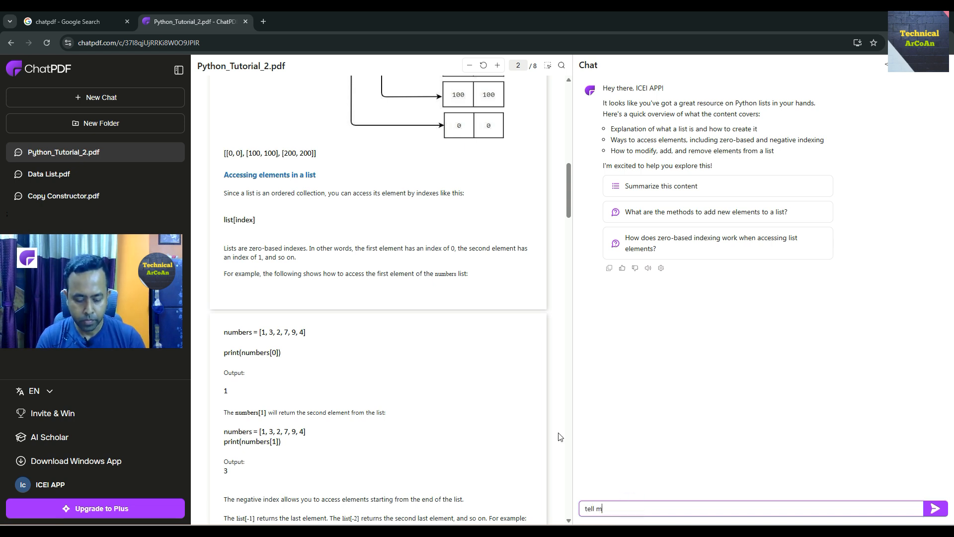
pyautogui.write('e the ')
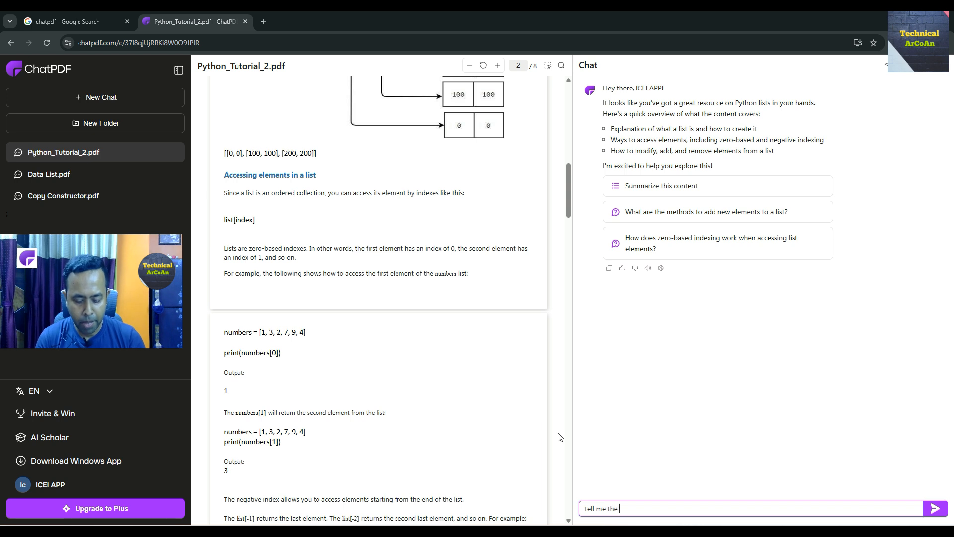
pyautogui.write('example of')
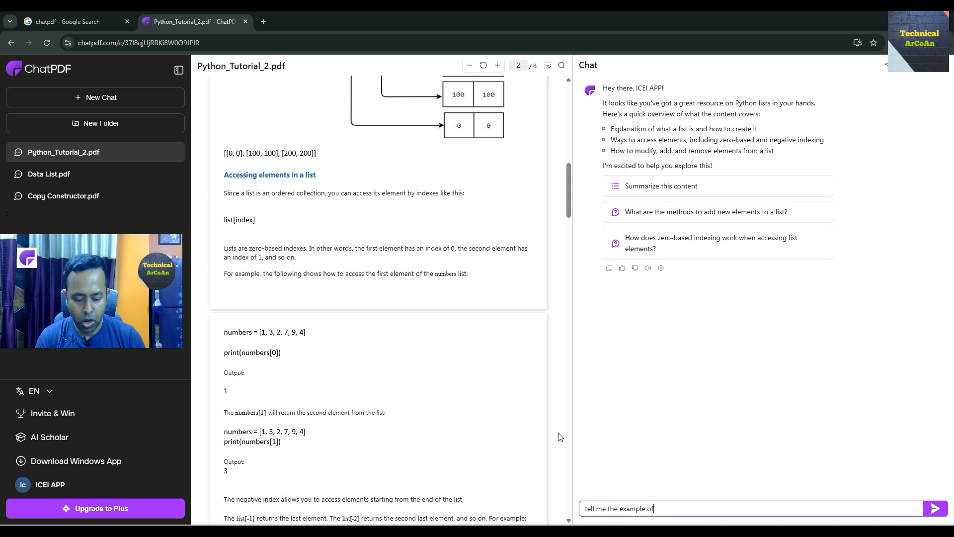
pyautogui.write(' append function')
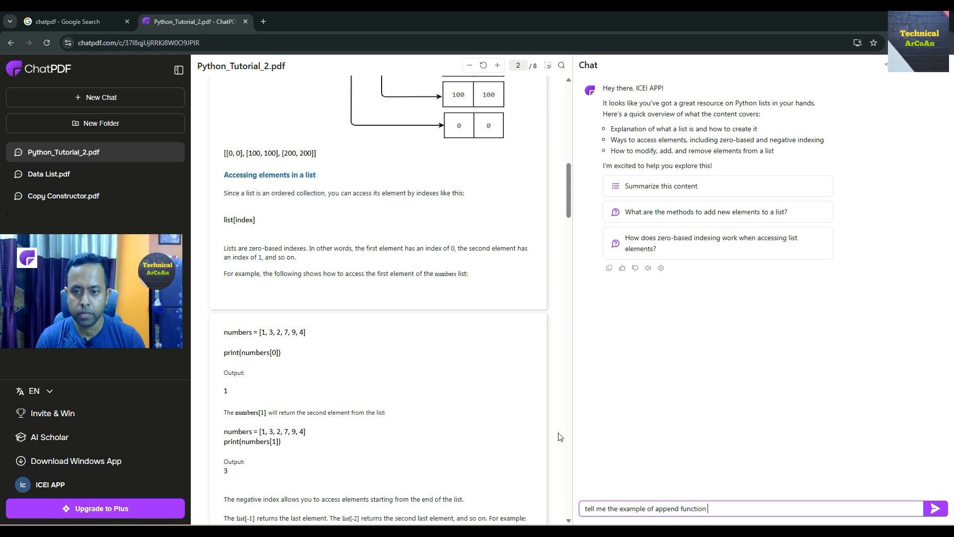
pyautogui.press('Return')
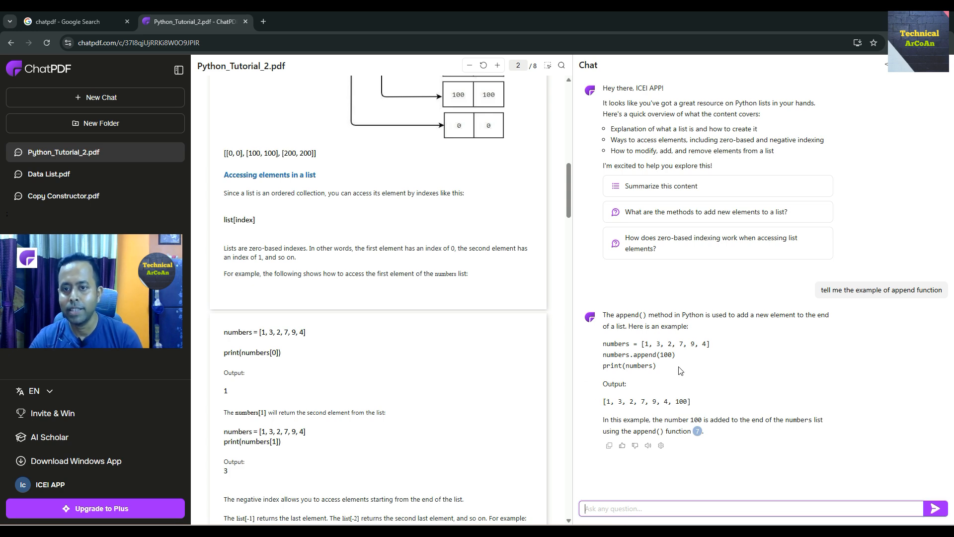
pyautogui.scroll(-5, 459, 371)
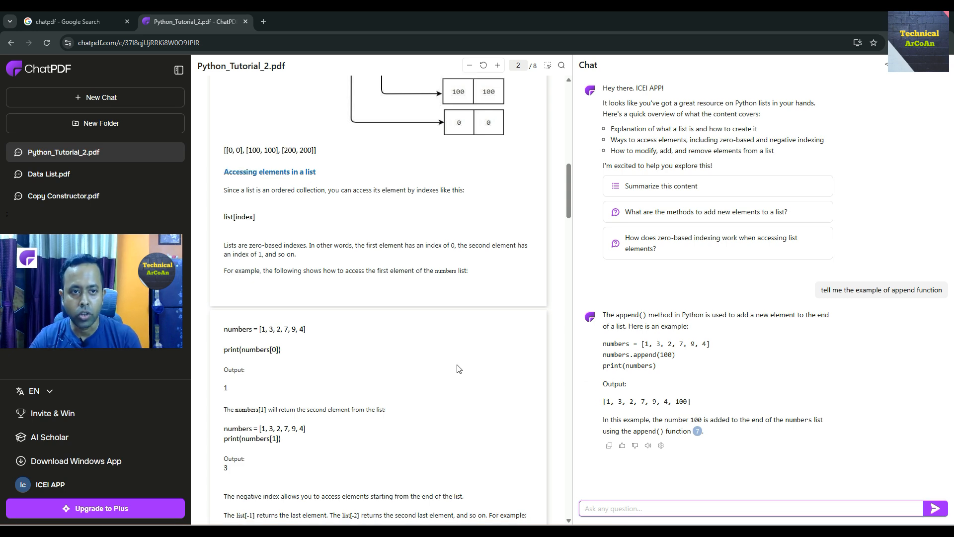
pyautogui.scroll(-3, 459, 368)
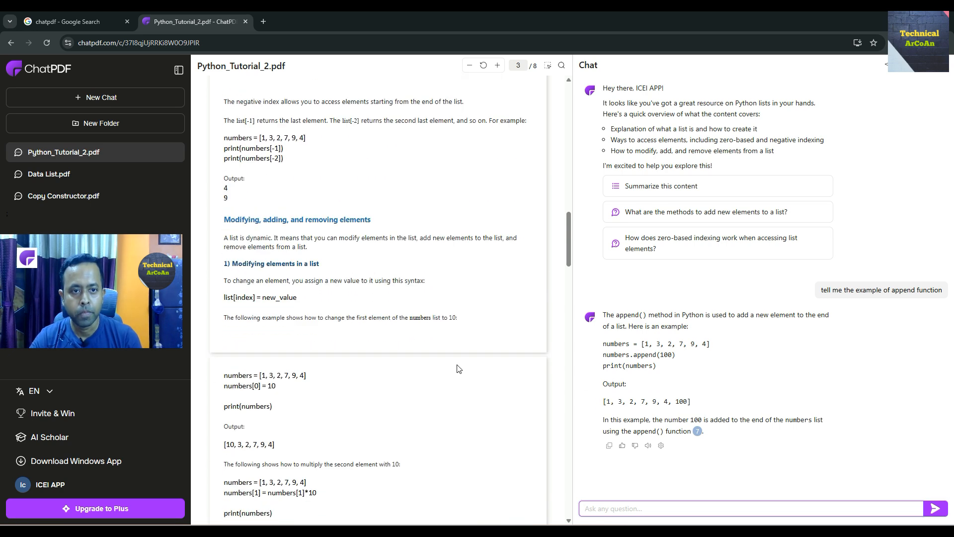
pyautogui.scroll(-8, 458, 368)
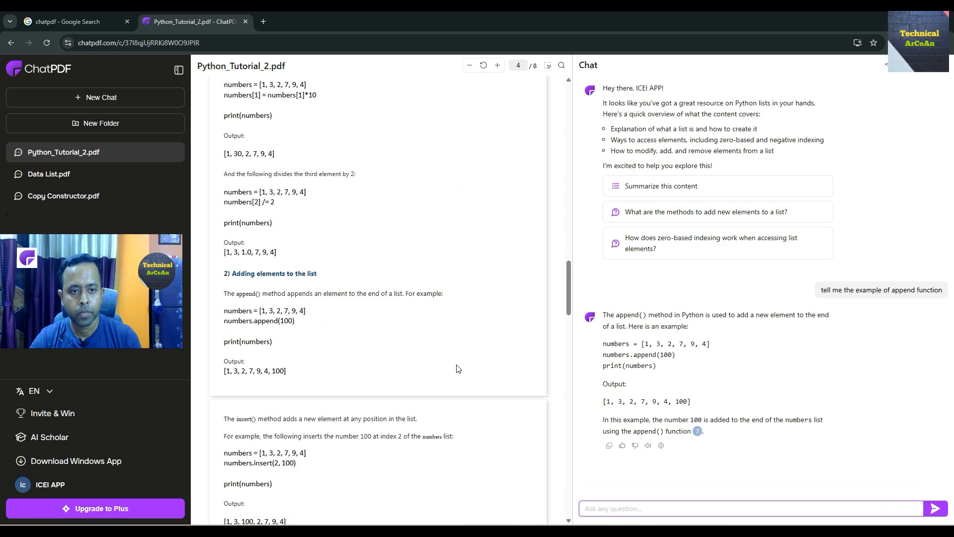
pyautogui.scroll(-1, 458, 370)
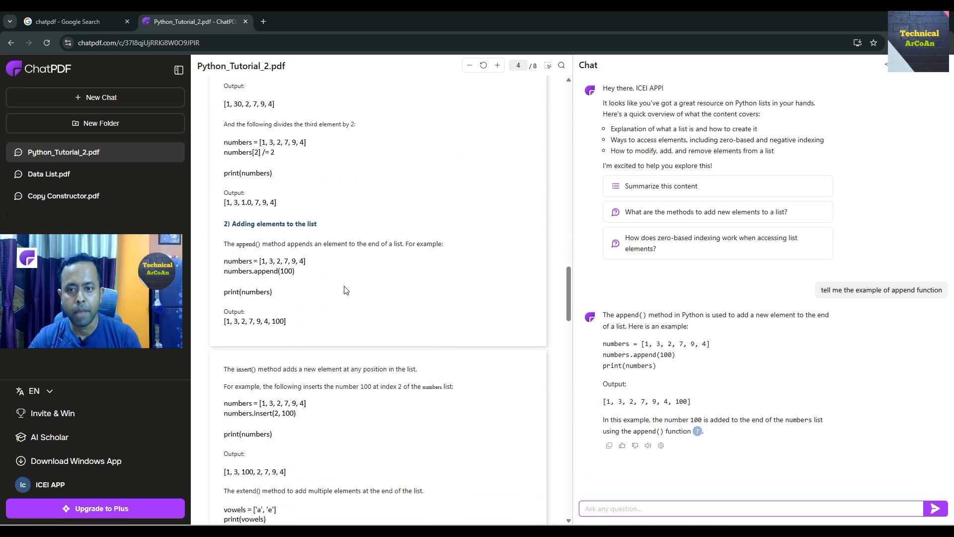